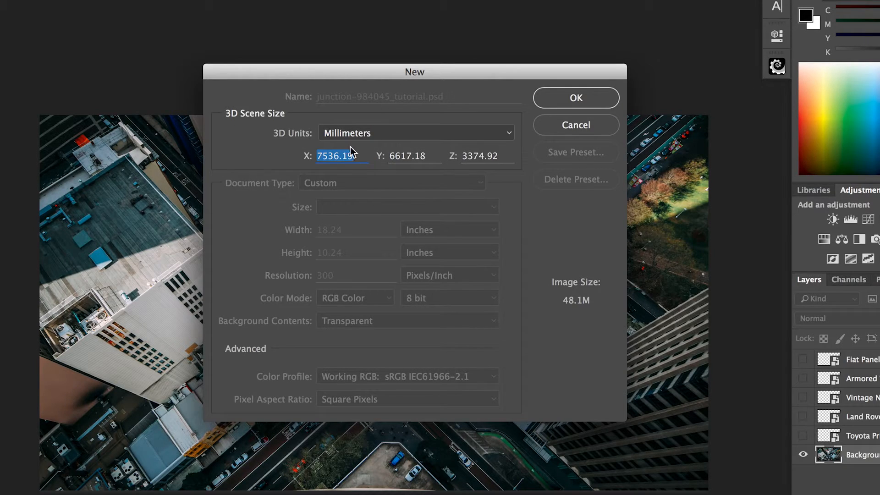
# Create the 3D layer with its scene units set to Pixels and switch to the 3D workspace
pyautogui.click(388, 134)
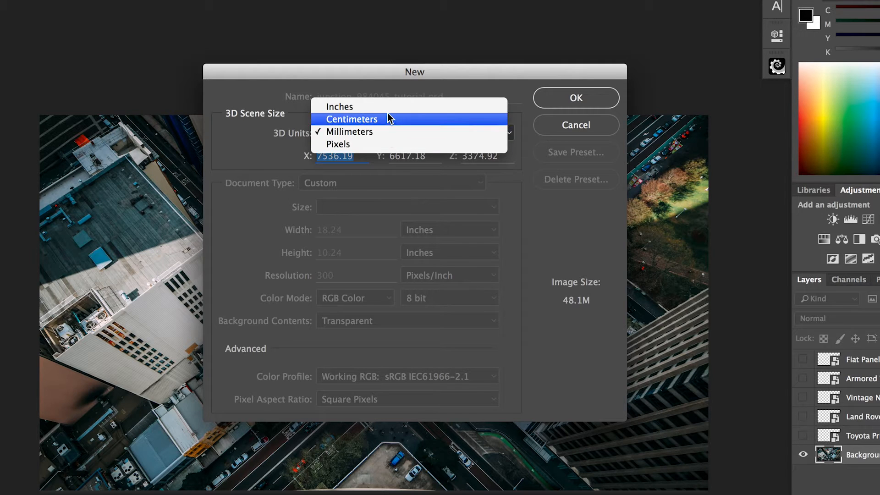
pyautogui.click(384, 145)
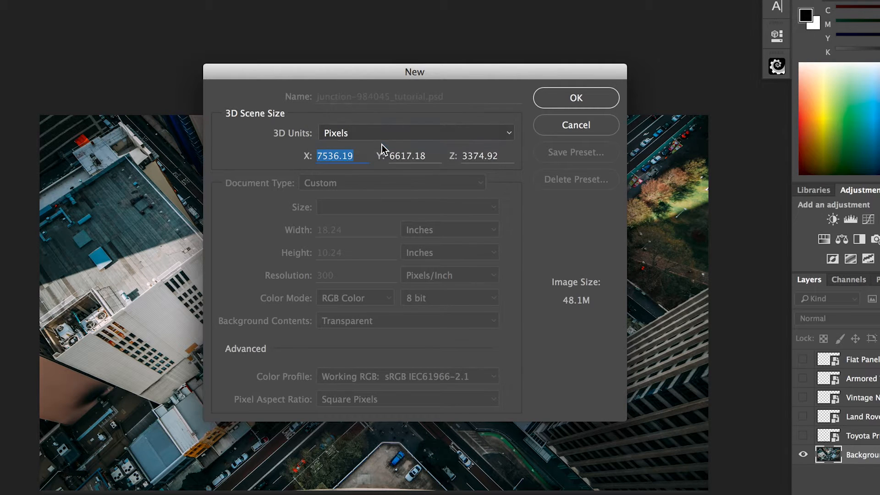
pyautogui.click(573, 99)
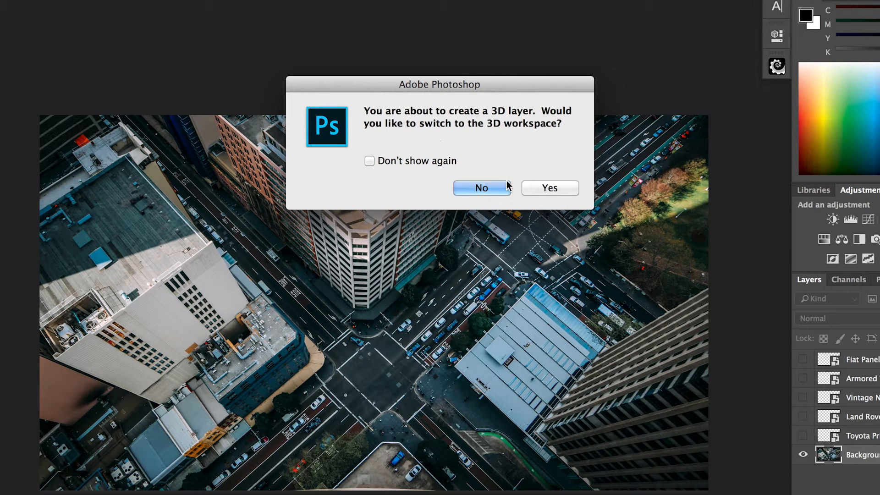
pyautogui.click(542, 189)
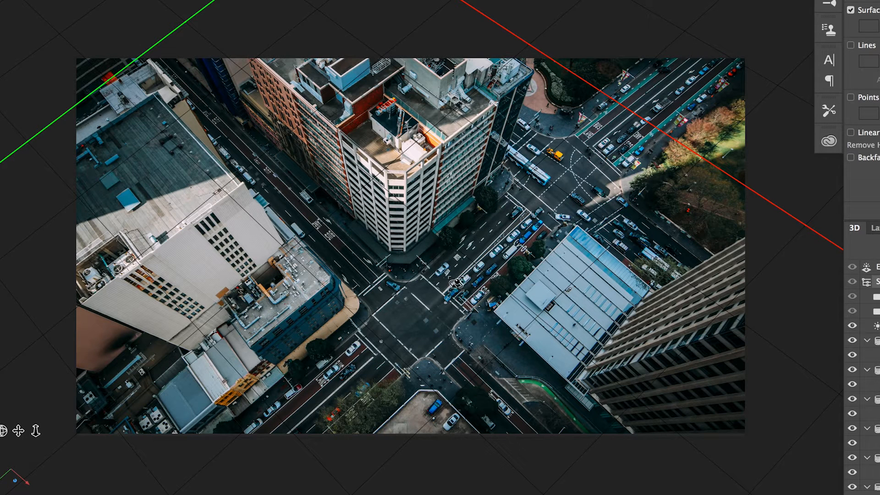
pyautogui.moveTo(456, 283); pyautogui.dragTo(473, 251)
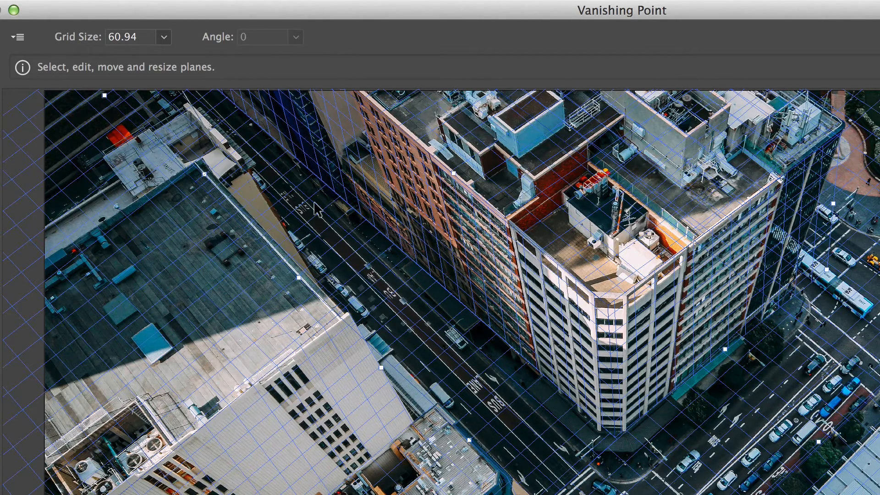
# Start exporting the Vanishing Point planes for After Effects (.vpe), with the TUTORIAL VPE project folder as the destination
pyautogui.click(17, 36)
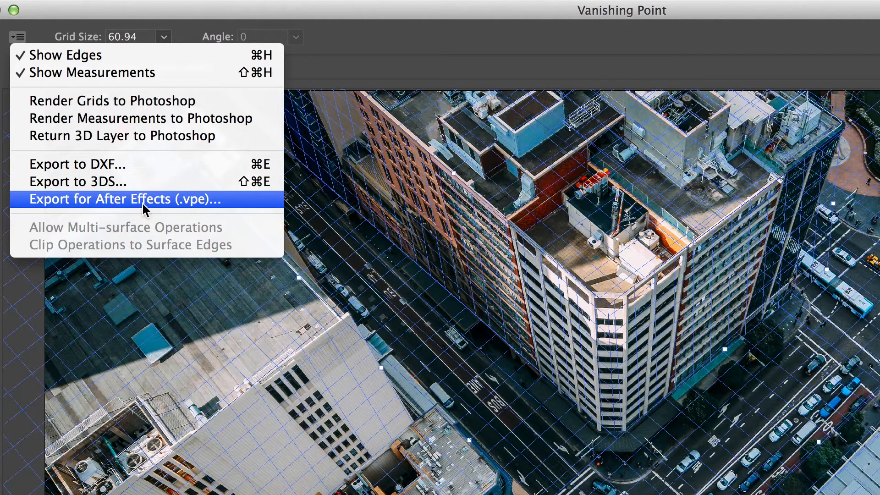
pyautogui.click(177, 202)
pyautogui.click(184, 202)
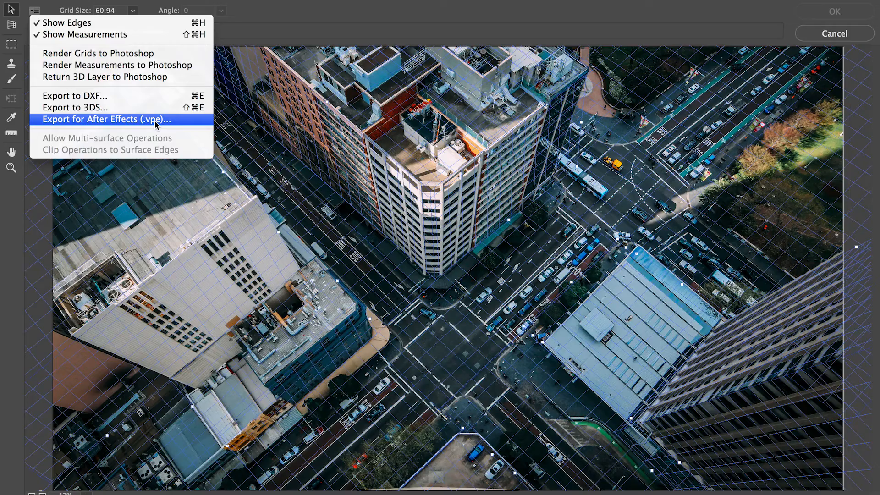
pyautogui.click(155, 119)
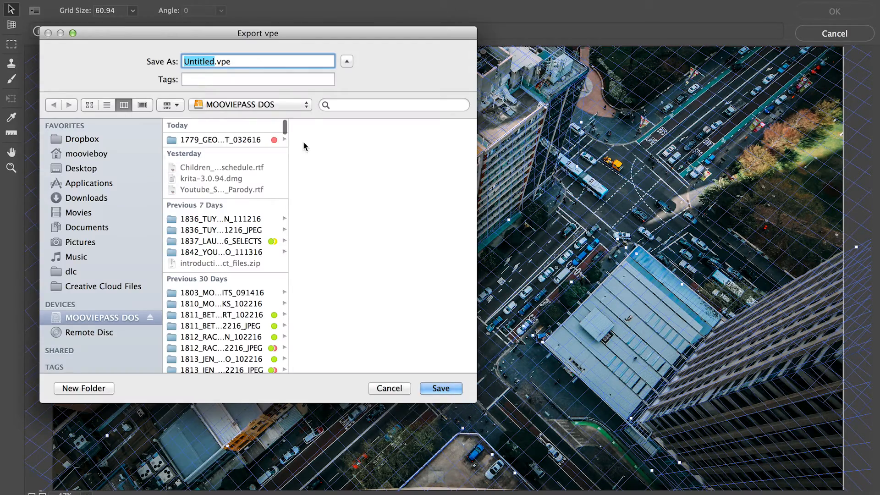
pyautogui.click(250, 141)
pyautogui.moveTo(410, 264); pyautogui.dragTo(416, 228)
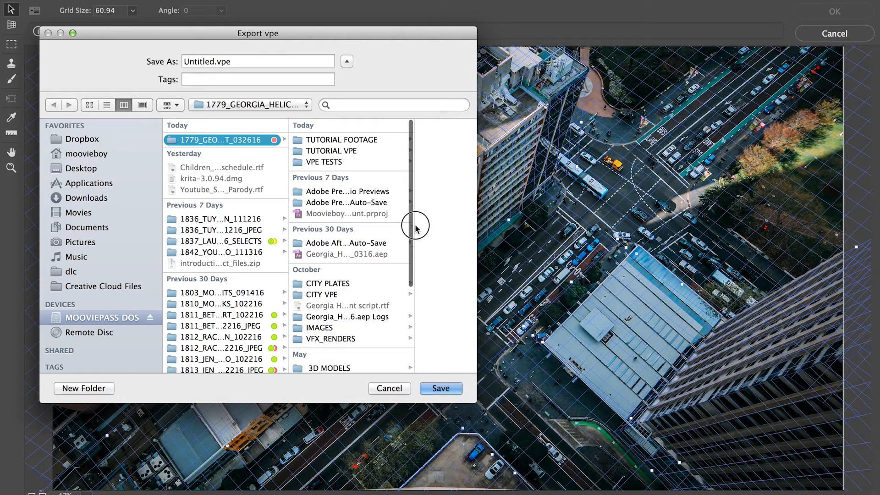
pyautogui.click(355, 151)
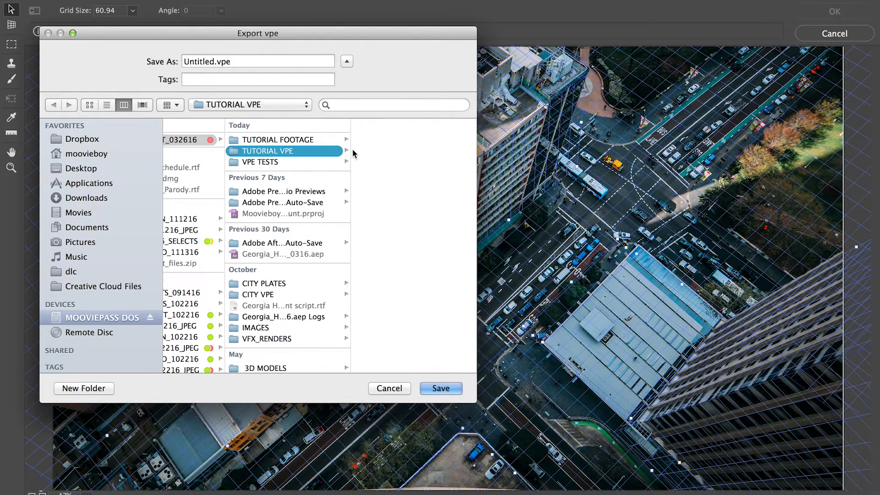
# Name the export Buildings_Tutorial.vpe and save it
pyautogui.doubleClick(215, 61)
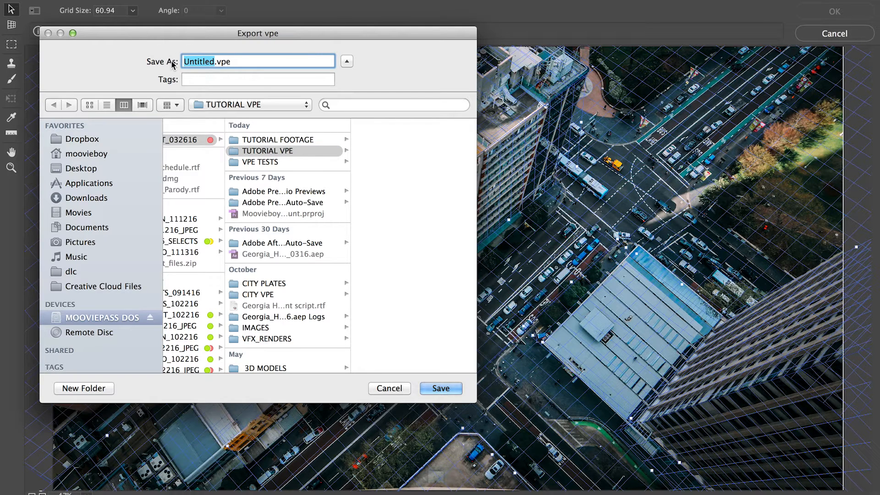
pyautogui.write('Building')
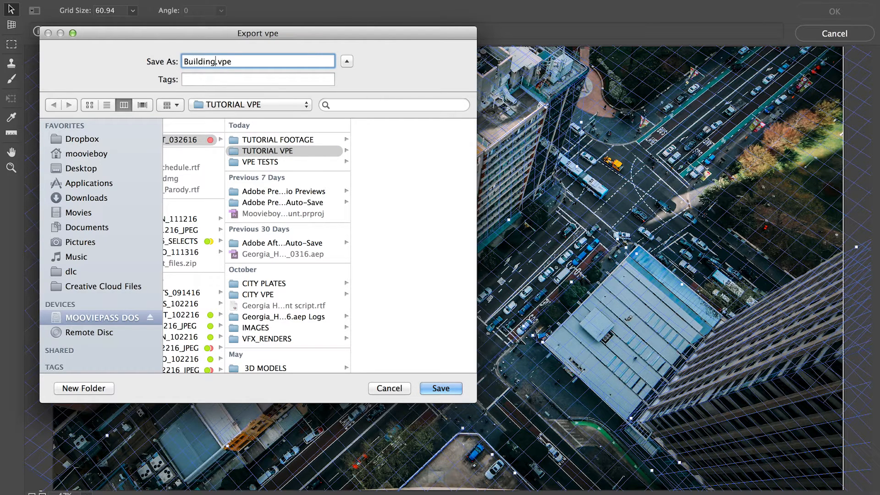
pyautogui.write('s_V')
pyautogui.press('BackSpace')
pyautogui.write('Tutorial')
pyautogui.press('Return')
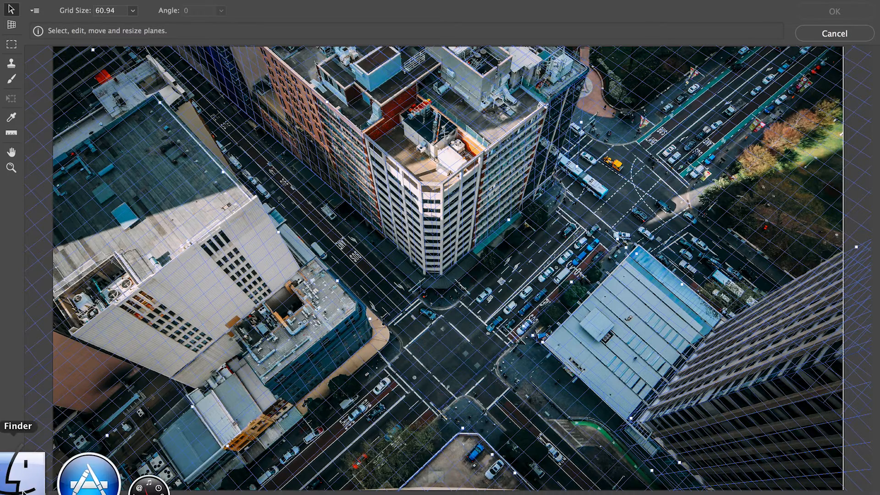
# Switch to Adobe Bridge and examine the exported Build PNG images in the TUTORIAL VPE folder one by one at full screen
pyautogui.click(92, 474)
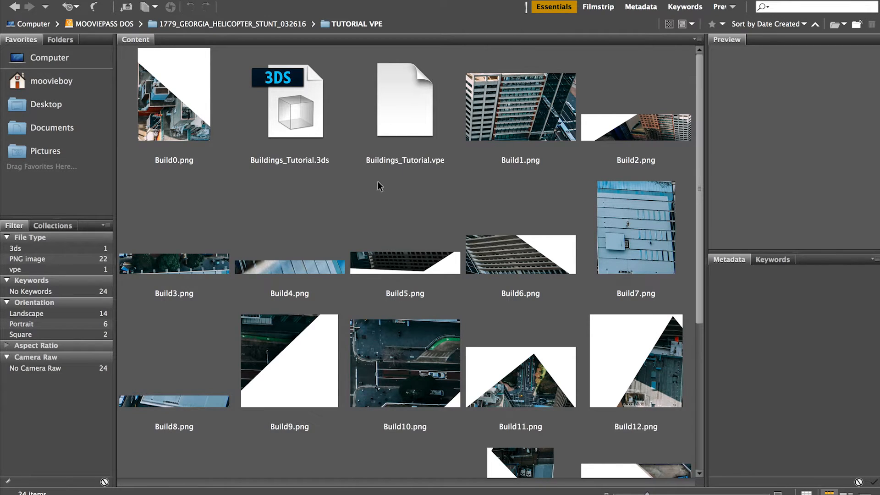
pyautogui.scroll(-5, 378, 185)
pyautogui.scroll(5, 378, 181)
pyautogui.click(187, 125)
pyautogui.press('space')
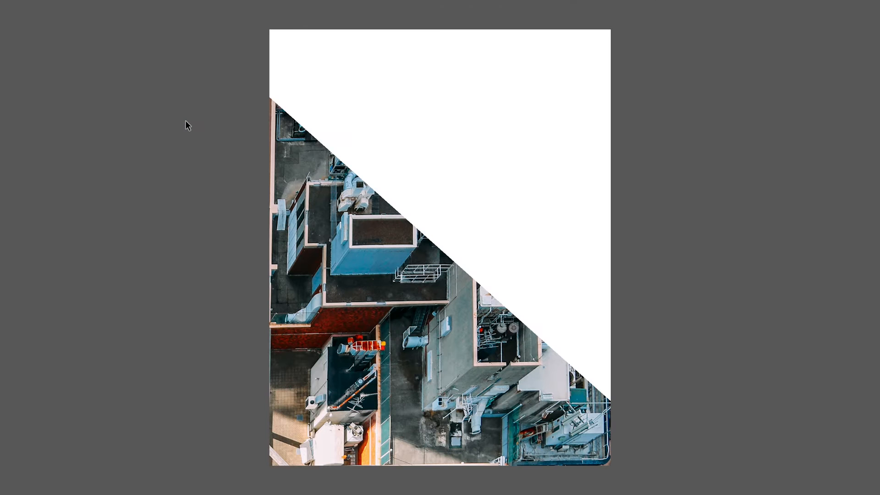
pyautogui.press('Right')
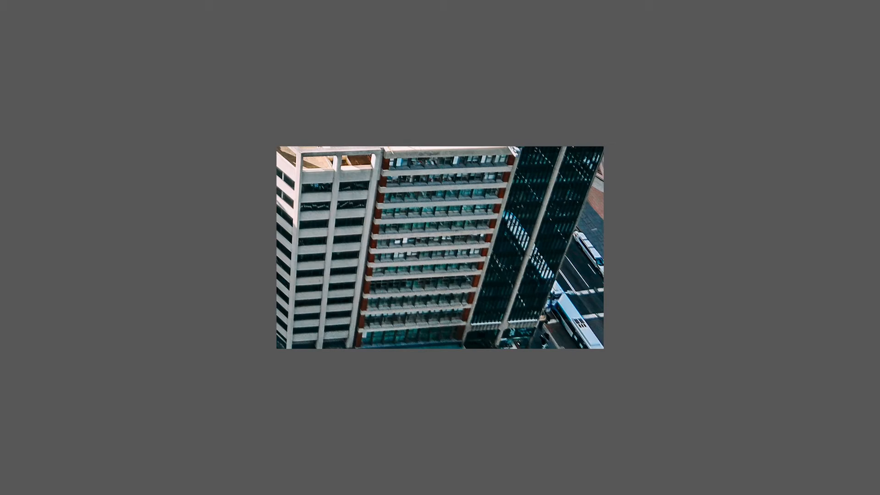
pyautogui.press('Right')
pyautogui.press('Right')
pyautogui.press('Right')
pyautogui.press('Right')
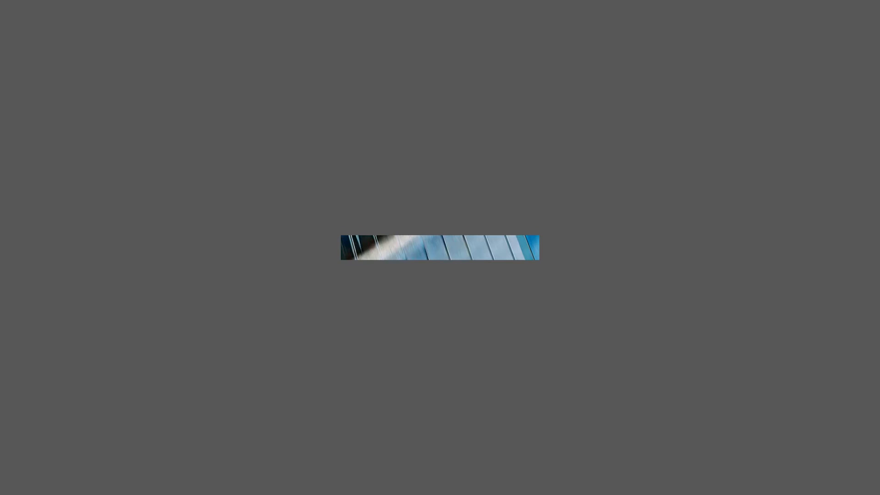
pyautogui.press('Right')
pyautogui.press('Right')
pyautogui.press('Right')
pyautogui.press('Right')
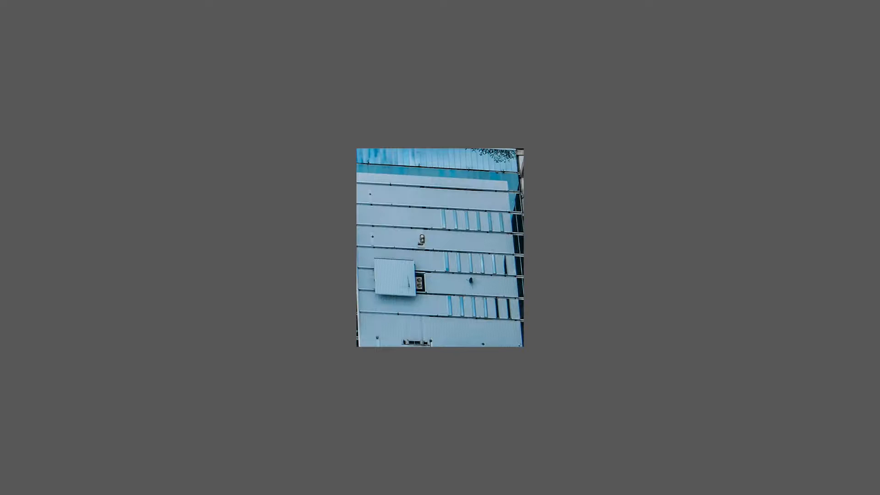
pyautogui.press('Right')
pyautogui.press('Right')
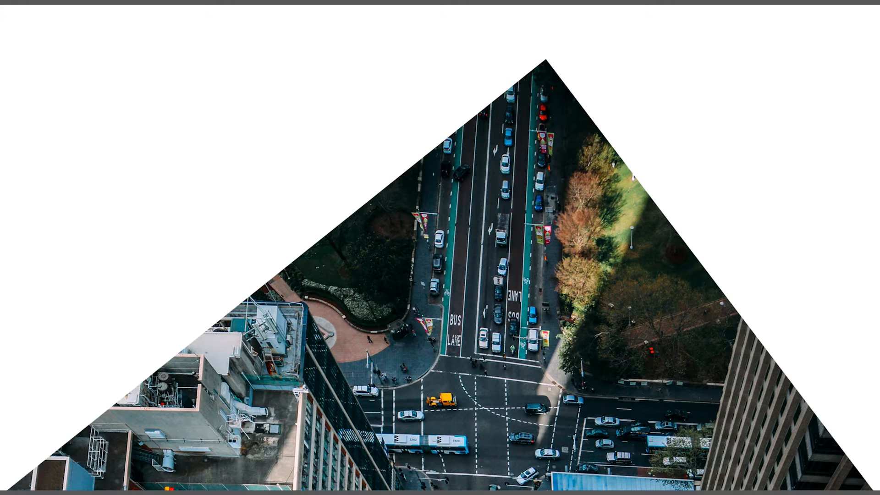
pyautogui.press('Right')
pyautogui.press('Right')
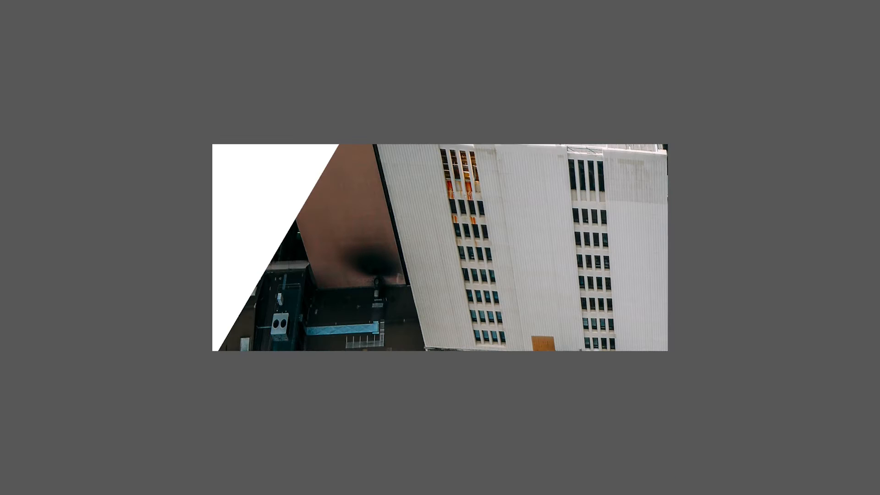
pyautogui.press('Right')
pyautogui.press('Right')
pyautogui.press('Left')
pyautogui.press('Right')
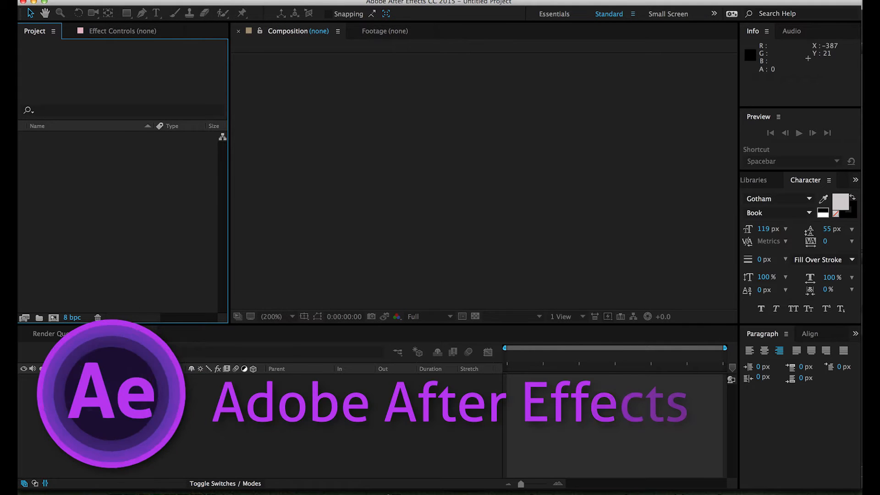
# In After Effects, import the Vanishing Point file Buildings_Tutorial.vpe from the TUTORIAL VPE folder
pyautogui.click(135, 1)
pyautogui.moveTo(155, 144)
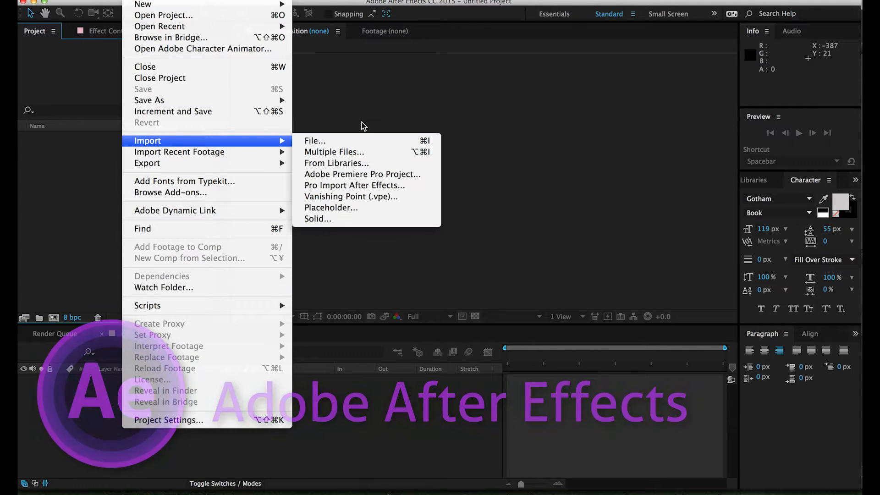
pyautogui.click(369, 197)
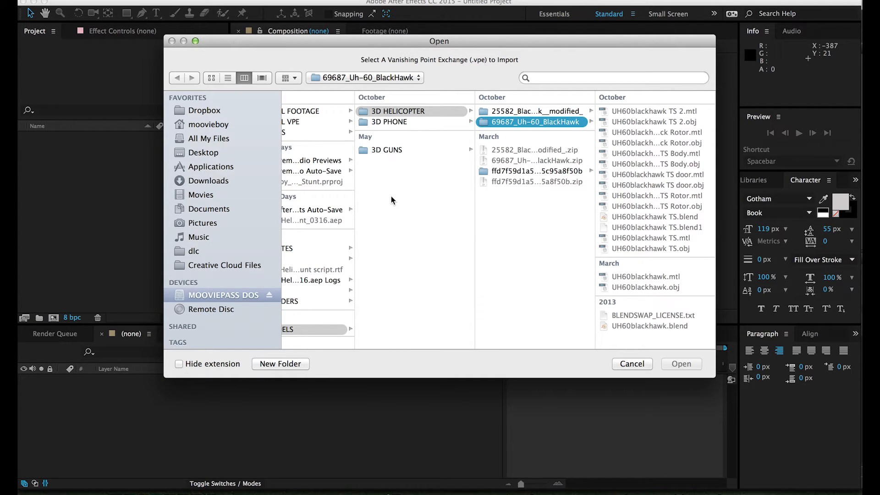
pyautogui.hscroll(-5, 393, 197)
pyautogui.click(403, 122)
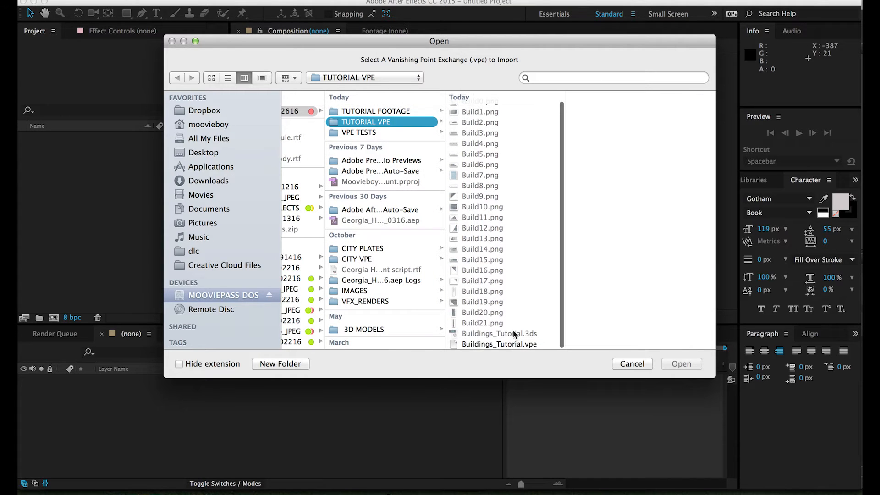
pyautogui.click(512, 343)
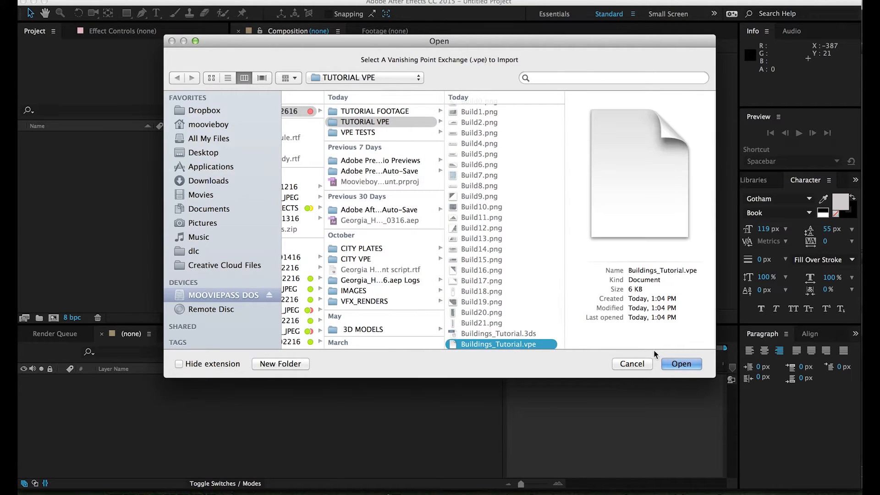
pyautogui.click(679, 364)
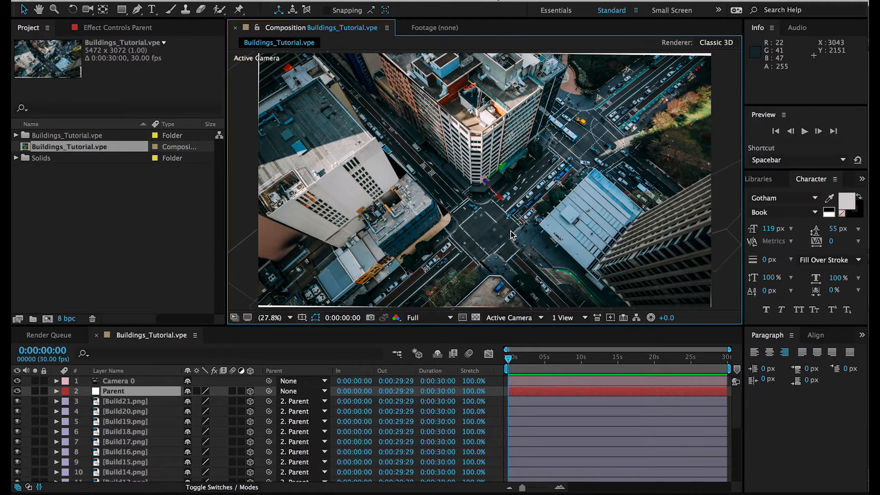
# Inspect the imported layer stack and the properties of the Camera 0 and Parent layers, collapsing both layers when done
pyautogui.click(140, 384)
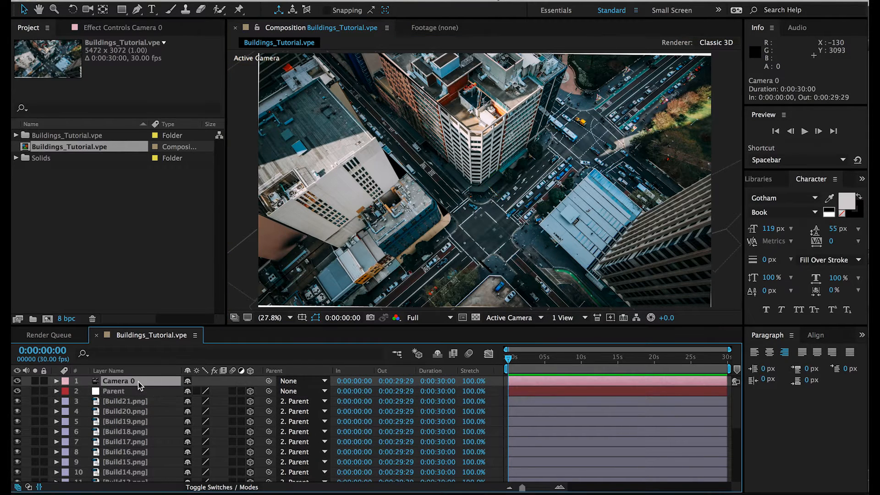
pyautogui.press('`')
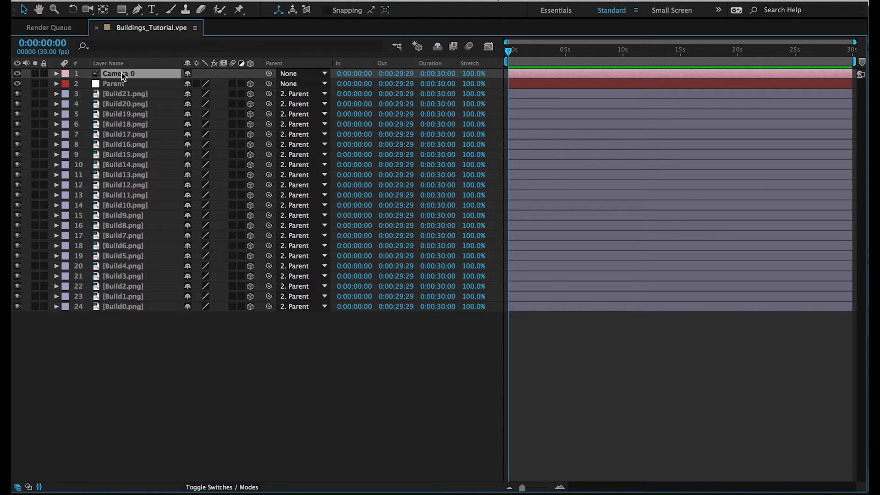
pyautogui.click(56, 74)
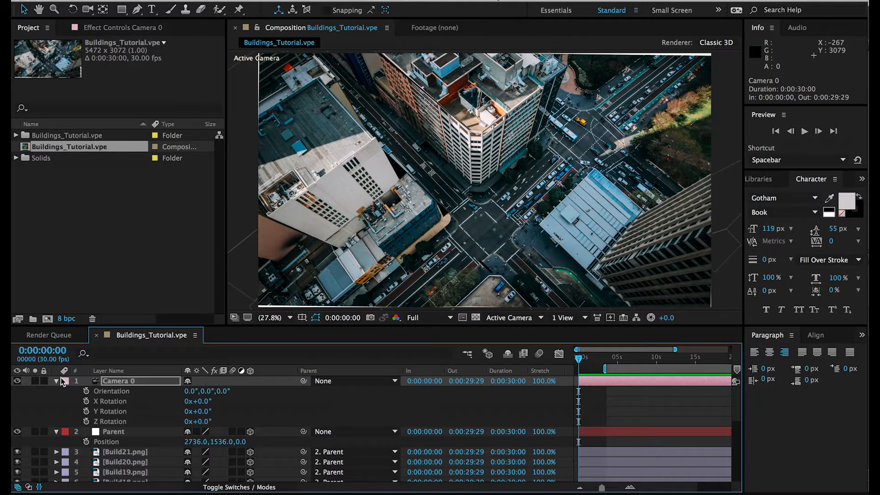
pyautogui.click(56, 380)
pyautogui.click(56, 392)
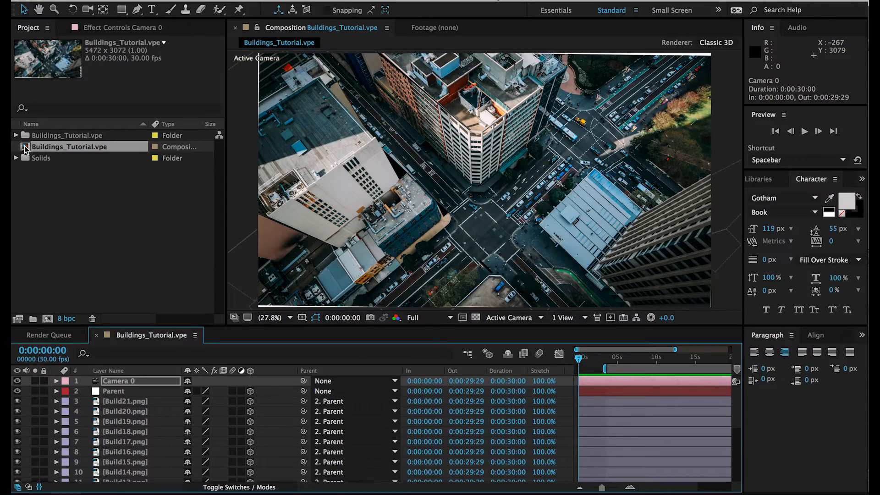
# Close Vanishing Point in Photoshop and compare the image's pixel dimensions with the Buildings_Tutorial.vpe composition settings in After Effects
pyautogui.press('super+Tab')
pyautogui.press('super+Tab')
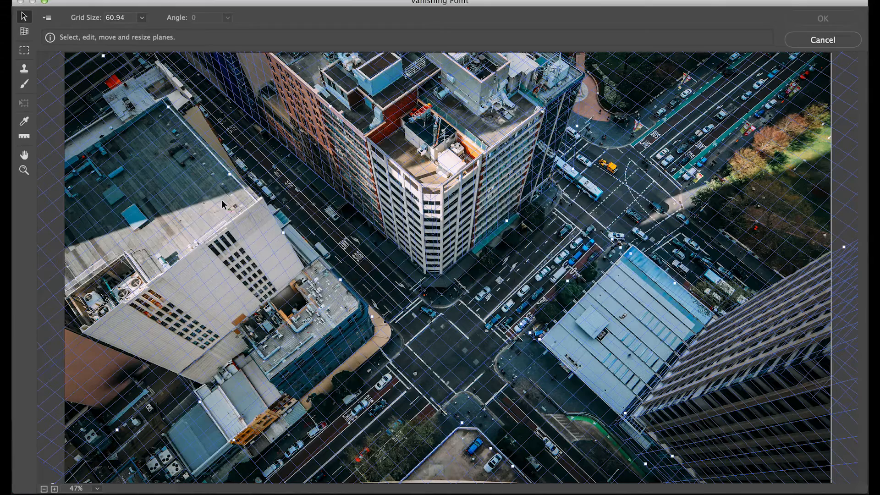
pyautogui.click(818, 39)
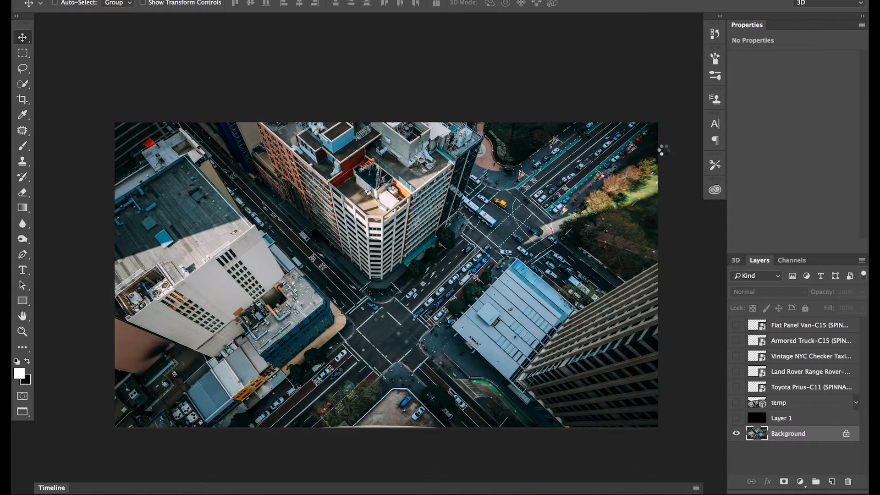
pyautogui.press('super+alt+i')
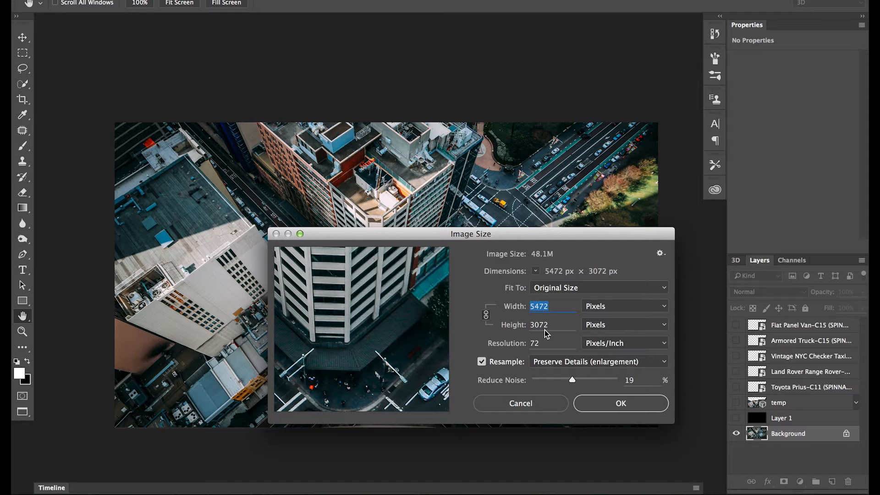
pyautogui.press('super+Tab')
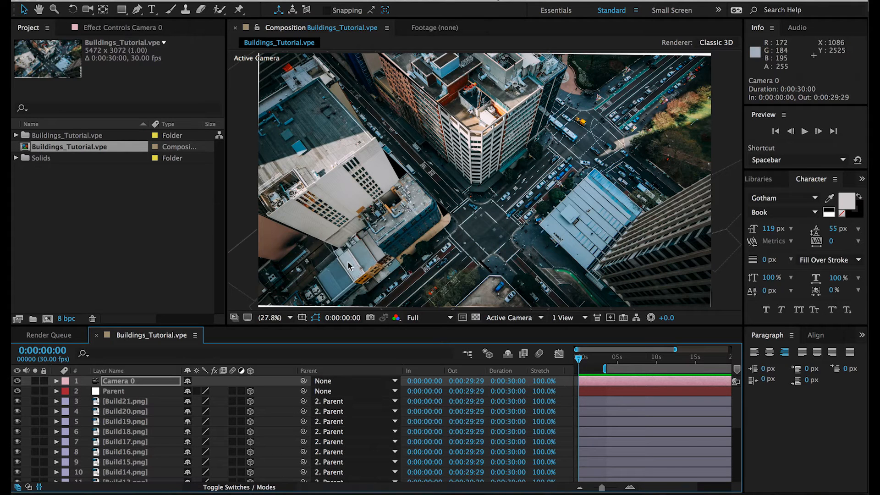
pyautogui.press('super+k')
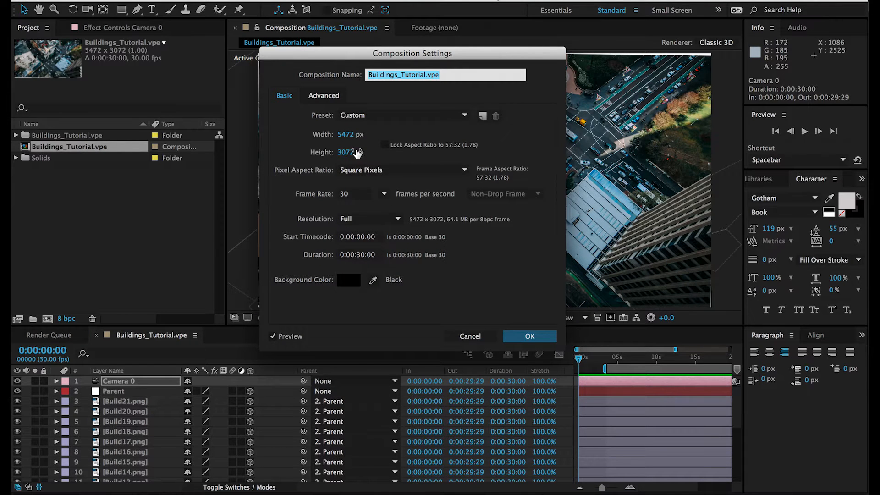
# Close the composition settings without changes and view the 3D Vanishing Point tutorial page on Video Copilot in the browser
pyautogui.click(459, 336)
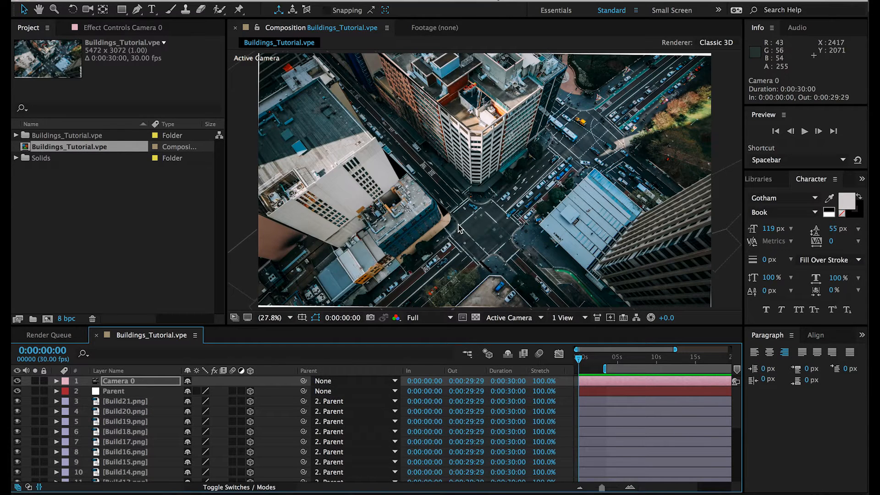
pyautogui.press(',')
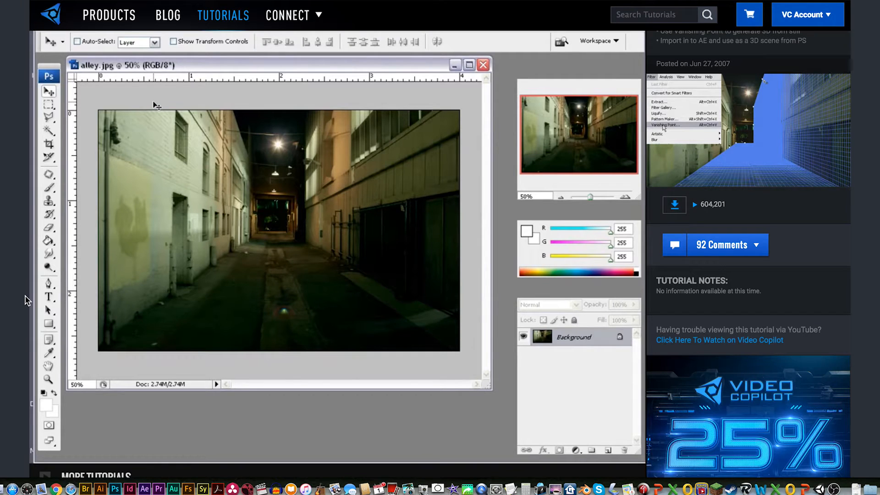
pyautogui.moveTo(235, 190)
pyautogui.scroll(-1, 264, 212)
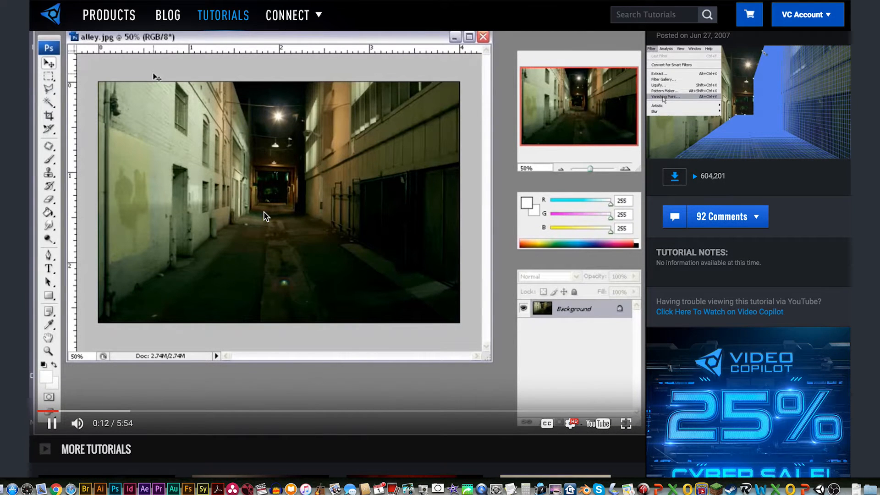
pyautogui.scroll(1, 164, 262)
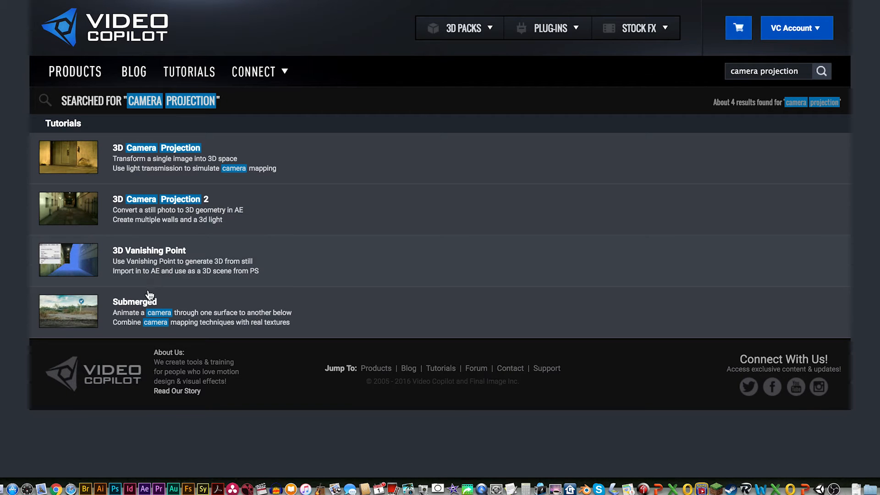
# Open the Submerged tutorial from the camera projection search results and skip ahead in its video to the underground garage shot
pyautogui.click(143, 304)
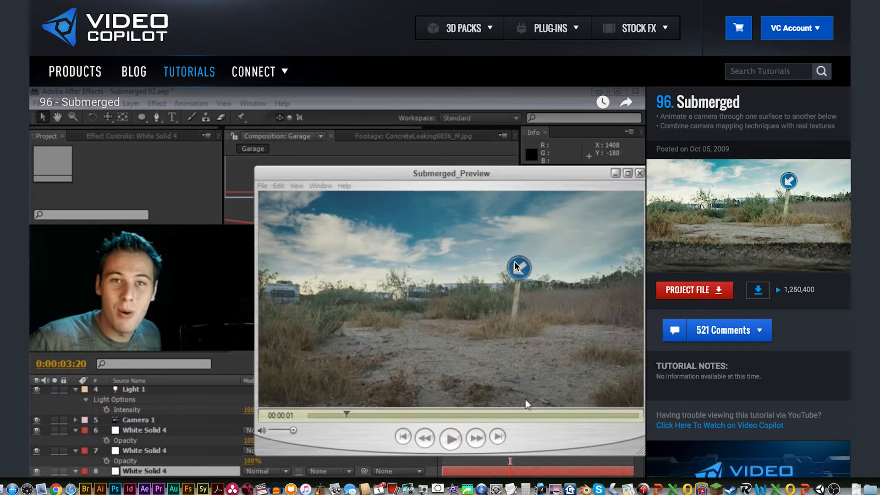
pyautogui.scroll(-3, 527, 311)
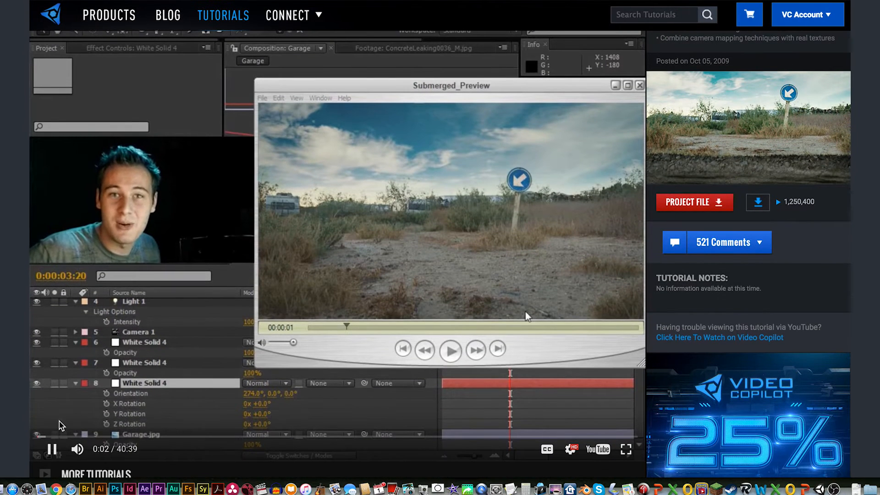
pyautogui.click(49, 438)
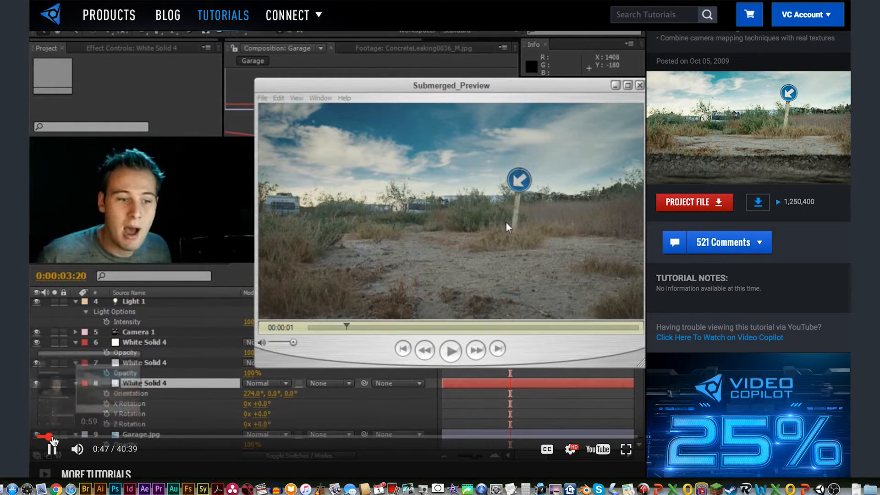
pyautogui.click(55, 437)
pyautogui.click(65, 437)
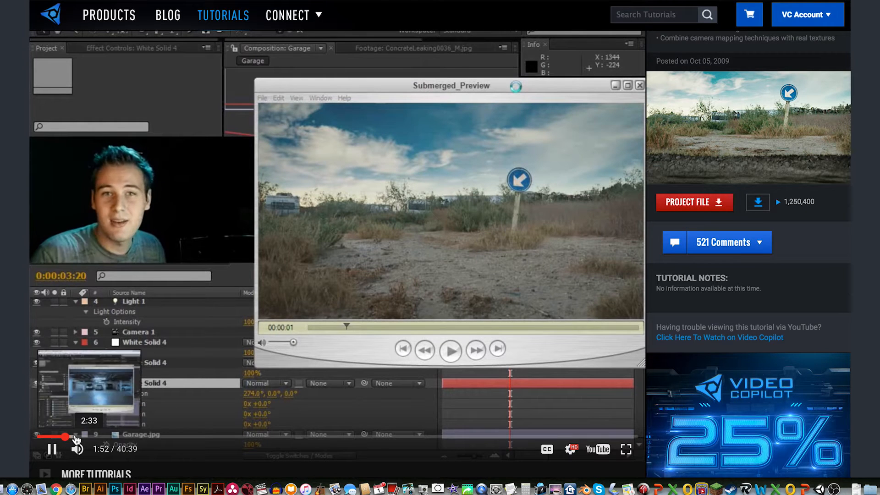
pyautogui.click(76, 438)
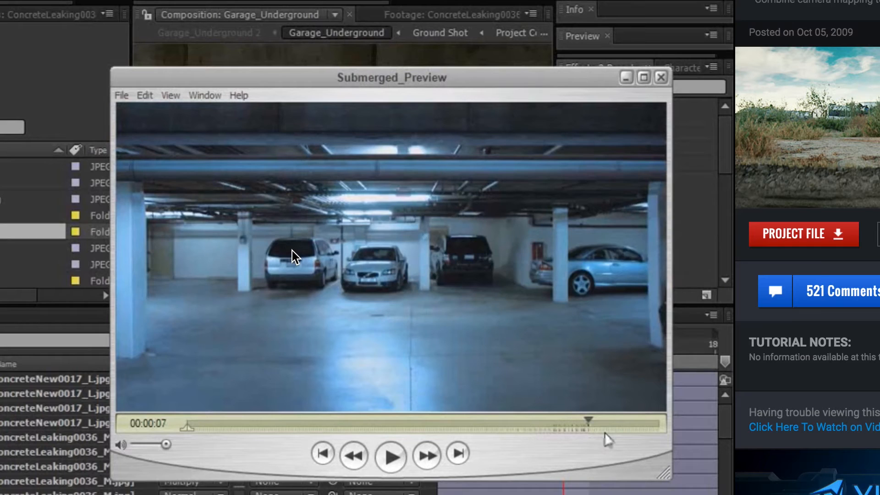
# Return to After Effects, switch on to Adobe Bridge, and examine Build6.png at full screen
pyautogui.press('super+Tab')
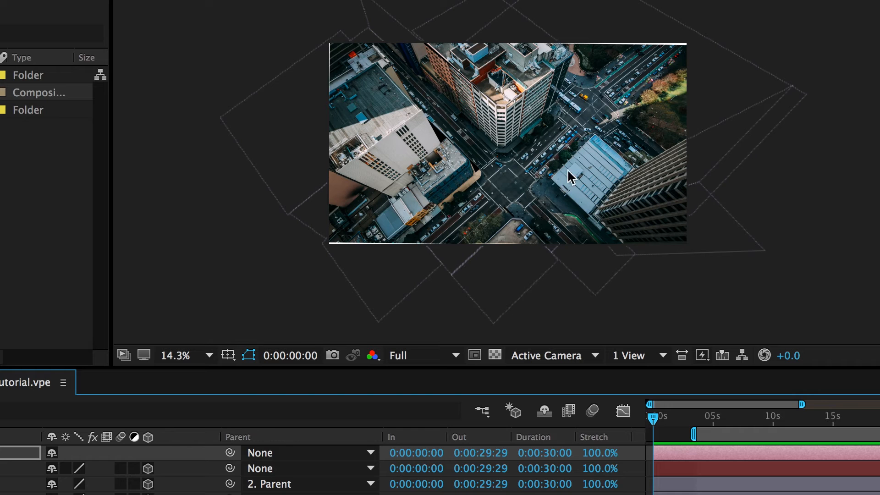
pyautogui.press('super+Tab')
pyautogui.press('super+Tab')
pyautogui.press('super+Tab')
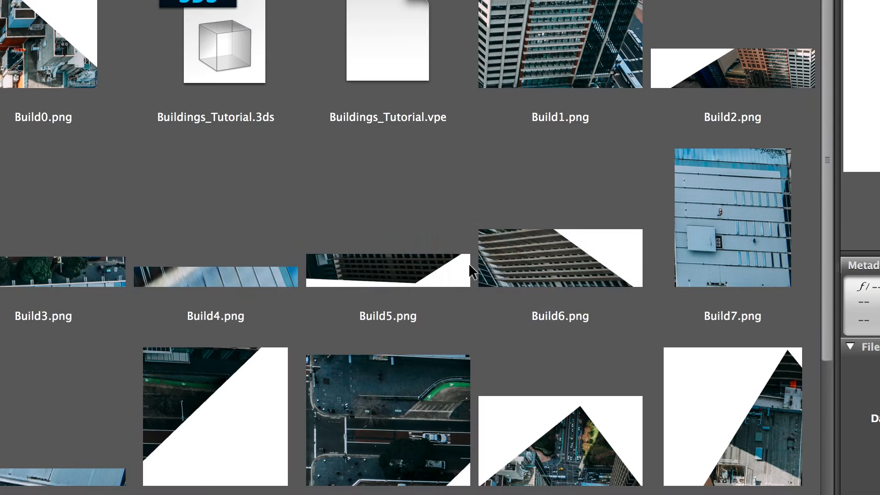
pyautogui.click(532, 253)
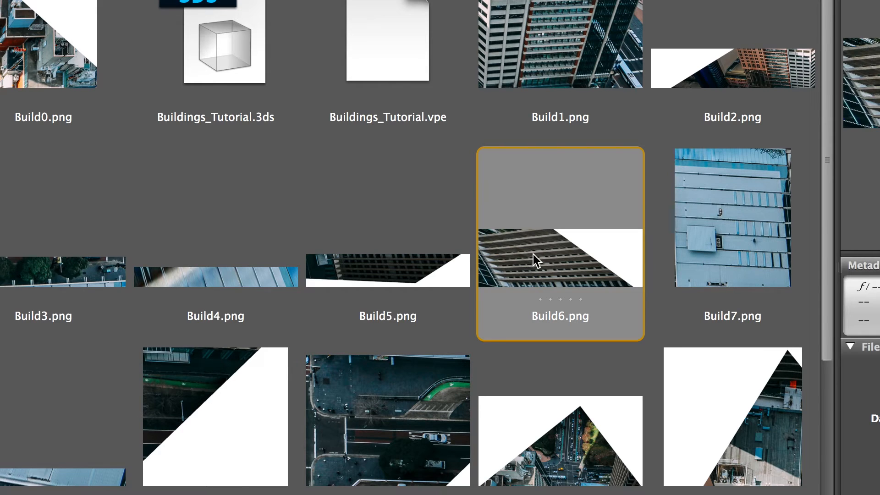
pyautogui.press('space')
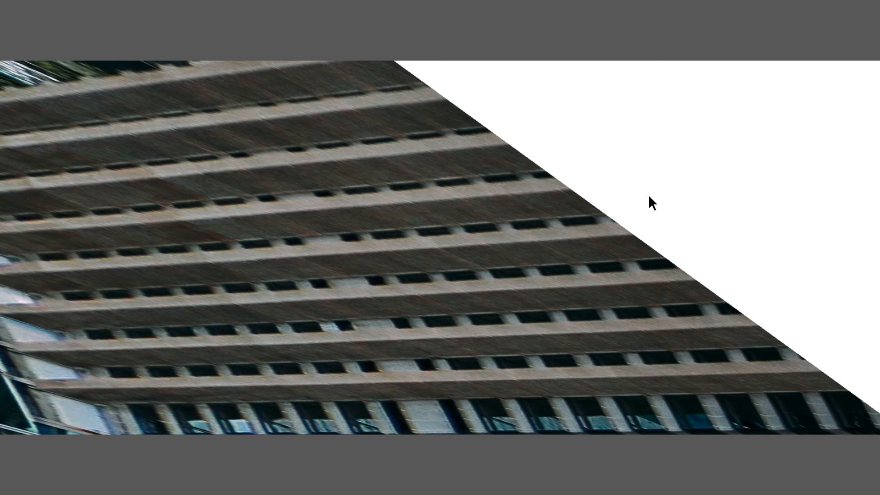
pyautogui.press('space')
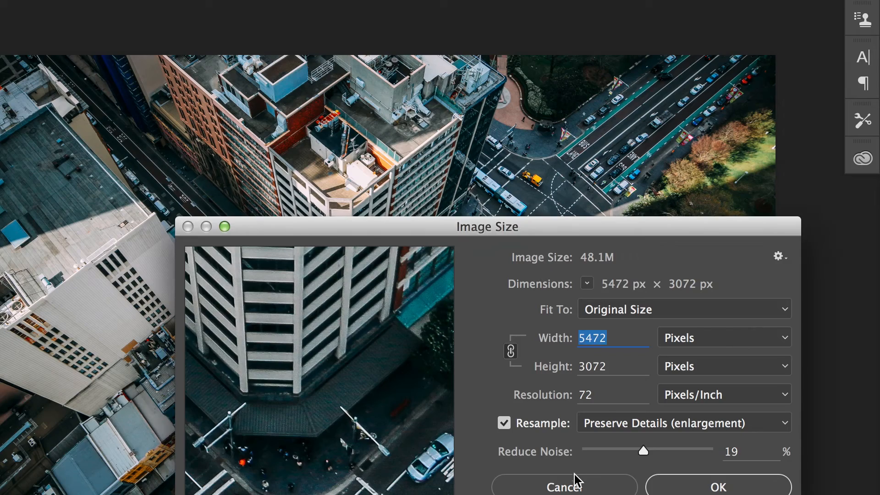
# Cancel the Image Size dialog in Photoshop and open Build6.png from Bridge in Photoshop
pyautogui.click(571, 487)
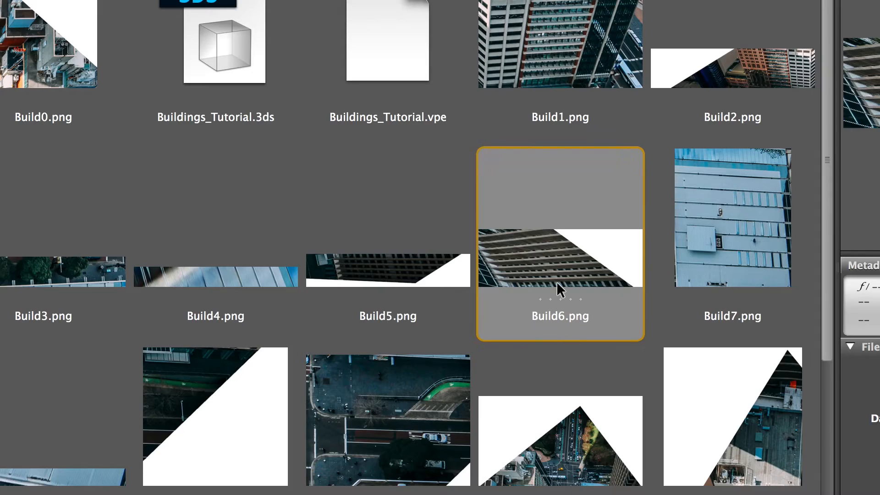
pyautogui.doubleClick(556, 282)
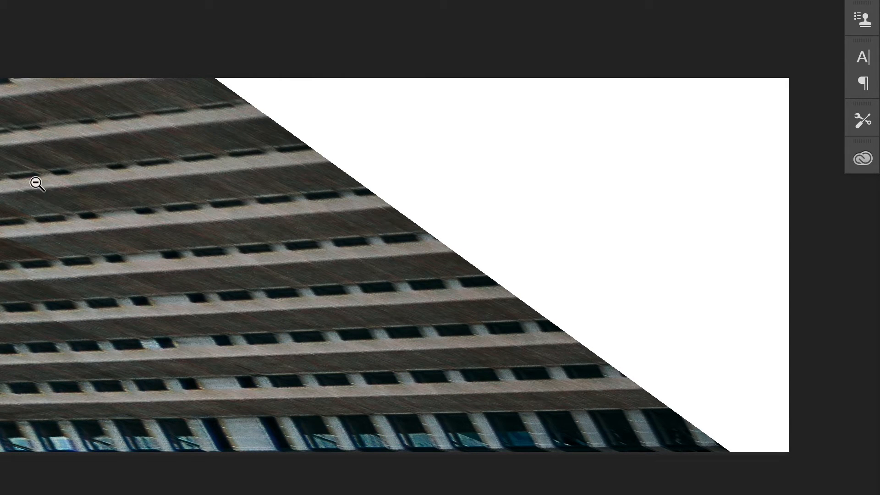
pyautogui.scroll(-1, 35, 183)
# Lasso the blank white area of Build6.png with a slight overlap onto the facade, fill it using Content-Aware, and deselect
pyautogui.moveTo(20, 84); pyautogui.dragTo(88, 89)
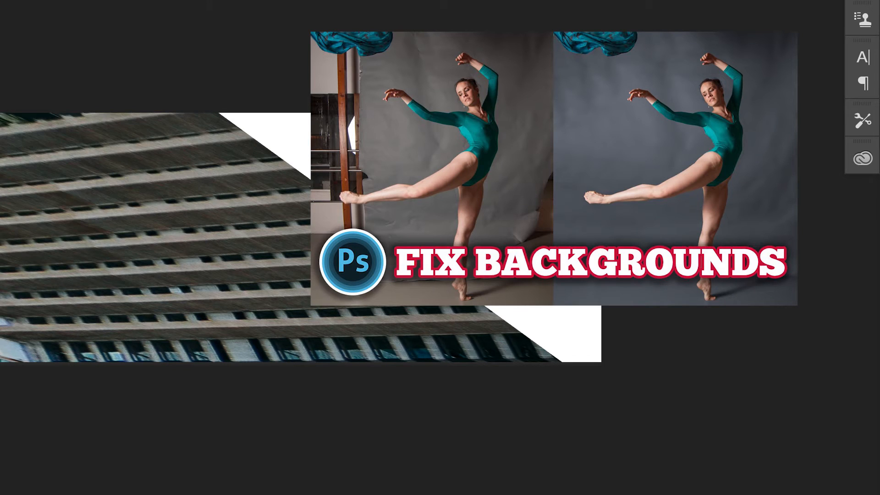
pyautogui.moveTo(213, 133)
pyautogui.mouseDown()
pyautogui.moveTo(498, 341)
pyautogui.moveTo(593, 377)
pyautogui.moveTo(644, 377)
pyautogui.moveTo(665, 176)
pyautogui.moveTo(515, 79)
pyautogui.moveTo(204, 98)
pyautogui.mouseUp()
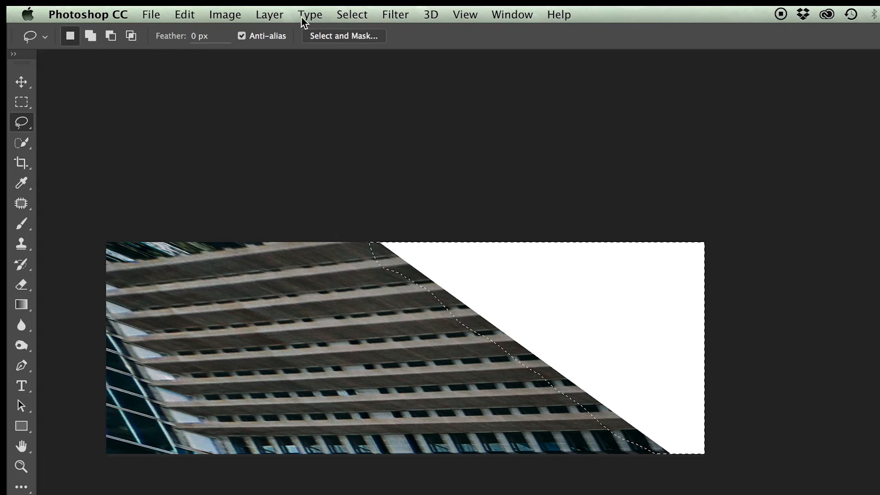
pyautogui.click(147, 15)
pyautogui.moveTo(186, 15)
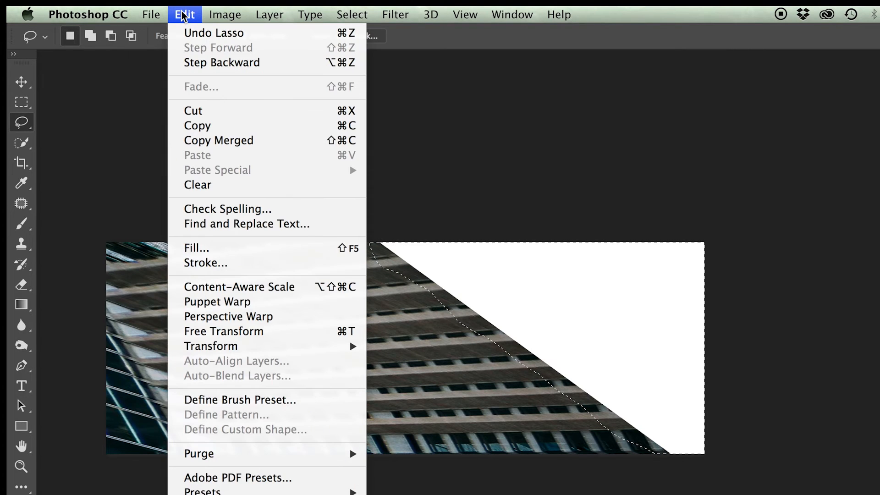
pyautogui.click(206, 249)
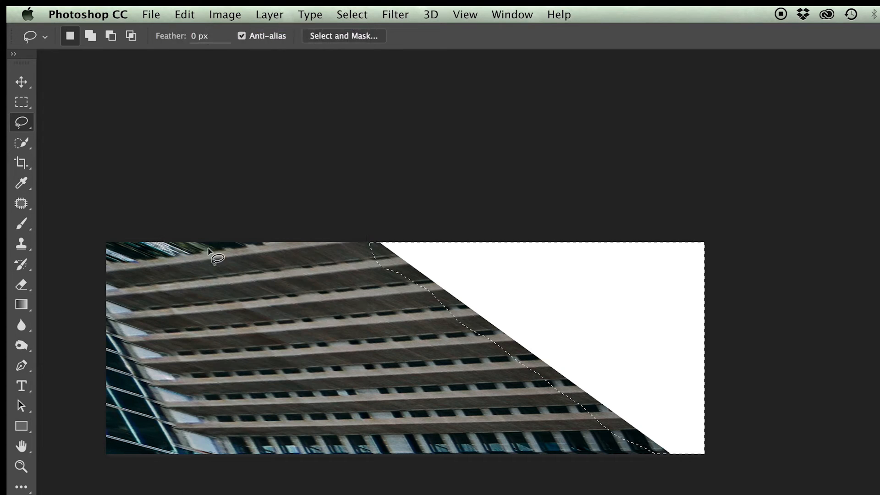
pyautogui.click(774, 234)
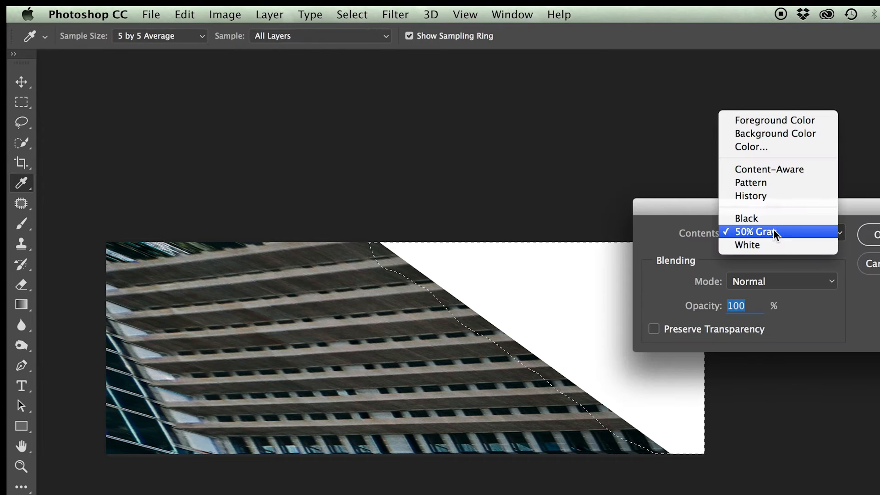
pyautogui.click(777, 171)
pyautogui.moveTo(787, 201); pyautogui.dragTo(749, 95)
pyautogui.click(841, 128)
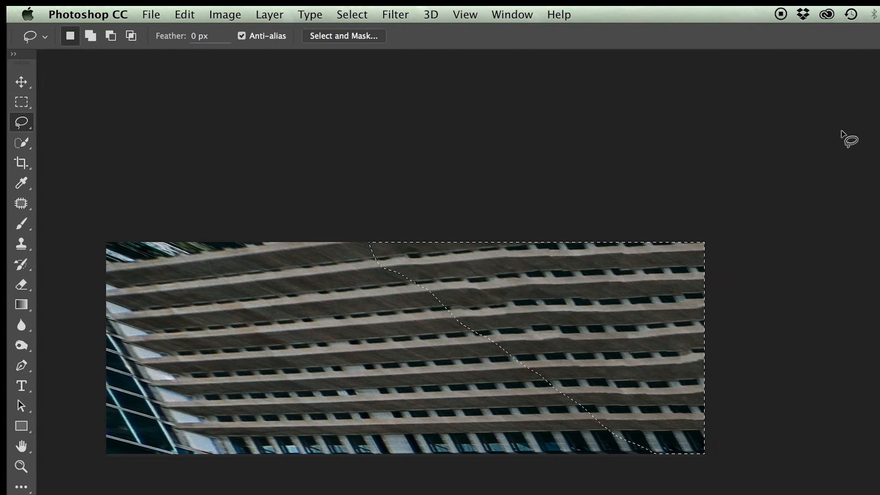
pyautogui.hotkey('ctrl', 'd')
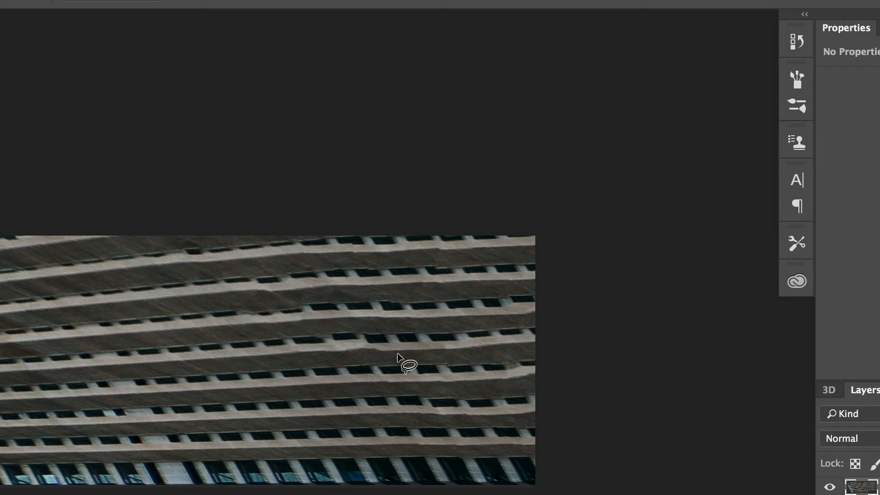
# Switch from Photoshop to the Buildings_Tutorial.vpe composition in After Effects
pyautogui.click(534, 258)
pyautogui.press('super+Tab')
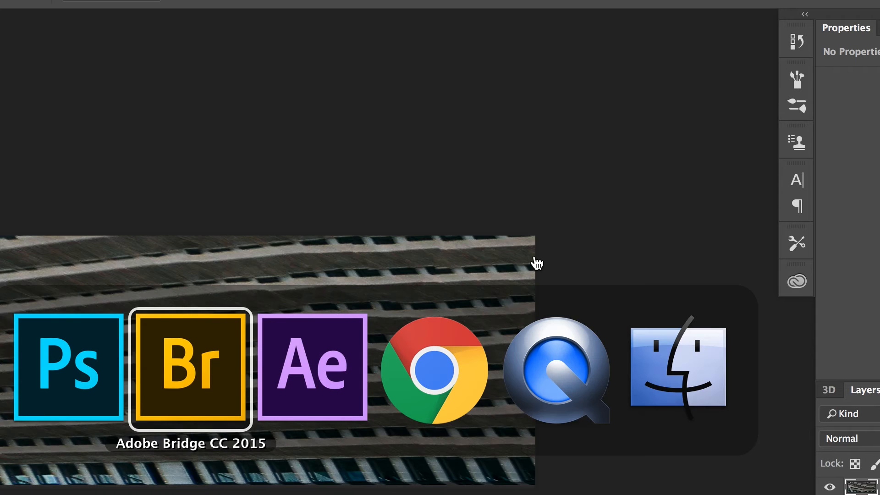
pyautogui.press('super+Tab')
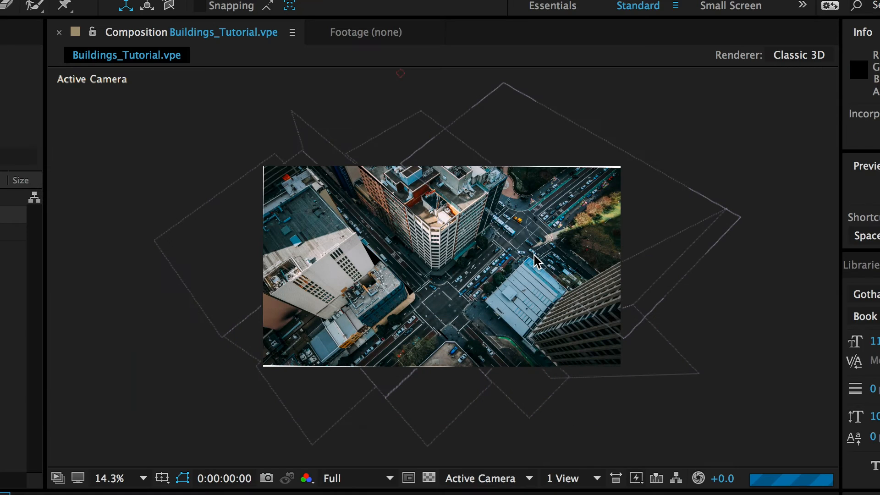
# Try moving the Build6 facade plane off its building in the composition, and undo the move
pyautogui.click(578, 290)
pyautogui.moveTo(577, 289)
pyautogui.mouseDown()
pyautogui.moveTo(554, 270)
pyautogui.moveTo(565, 282)
pyautogui.mouseUp()
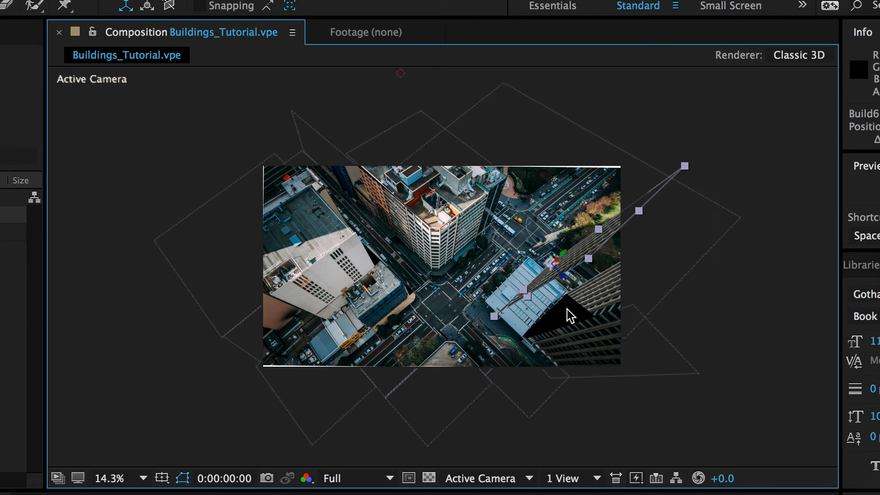
pyautogui.hotkey('ctrl', 'z')
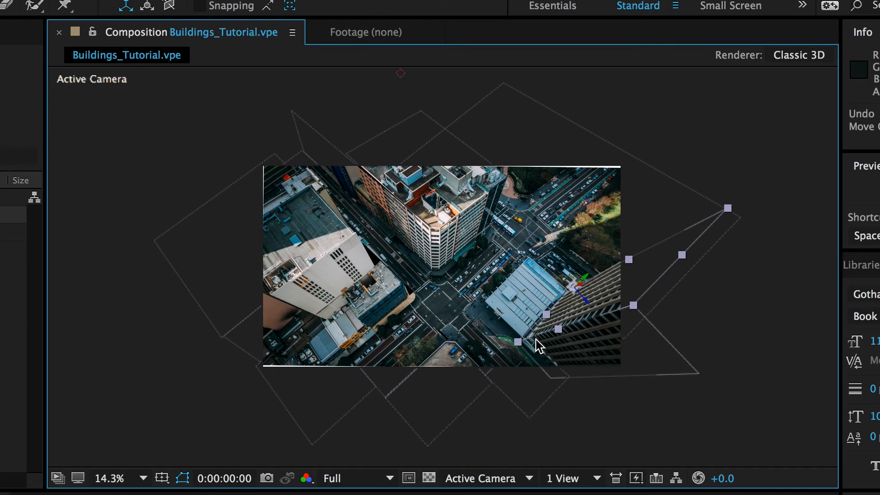
pyautogui.hotkey('ctrl', 'shift', 'z')
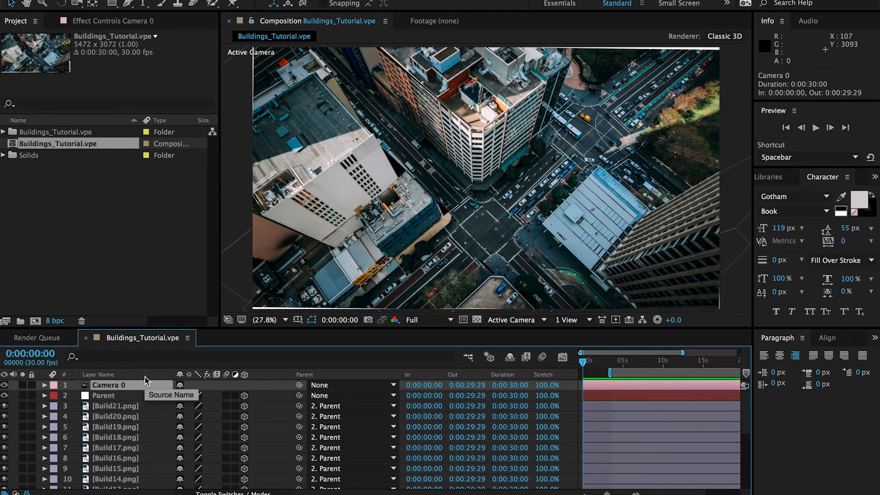
# Duplicate the Camera 0 layer and turn off the original camera's visibility
pyautogui.hotkey('ctrl', 'd')
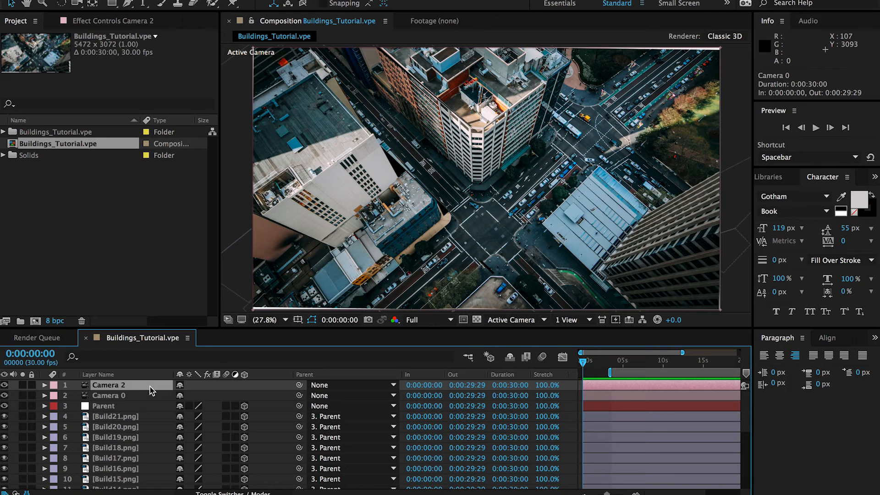
pyautogui.click(4, 396)
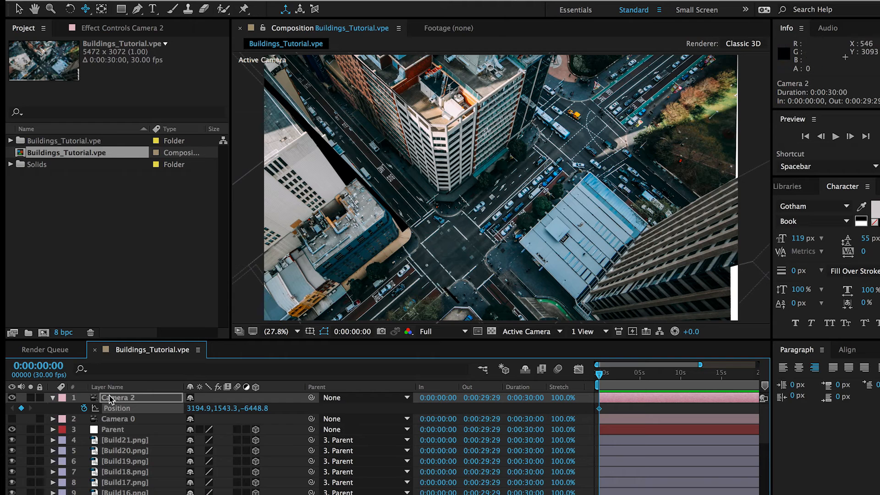
# Reveal all transform properties of Camera 2 and set a Point of Interest keyframe at 0:00:00:00
pyautogui.click(53, 398)
pyautogui.click(53, 398)
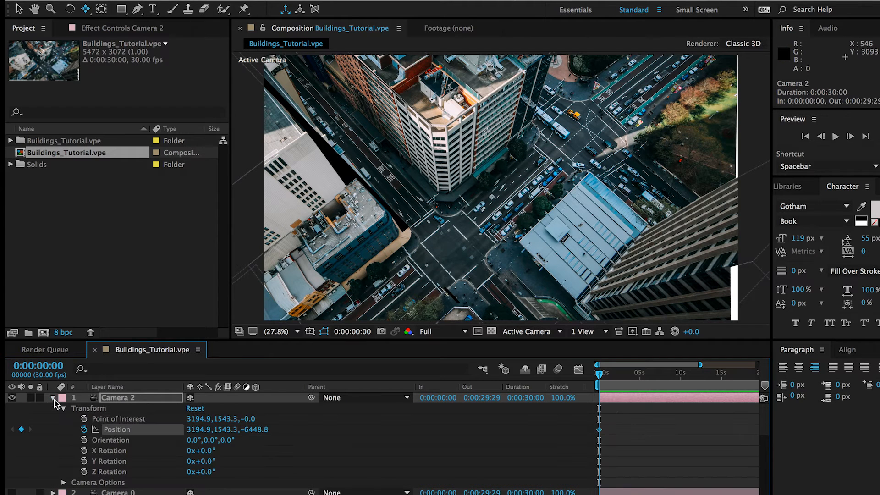
pyautogui.click(84, 419)
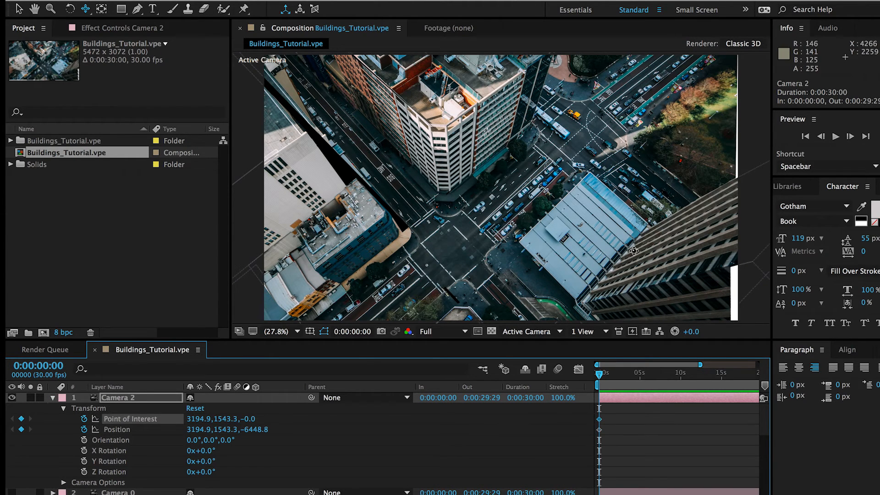
# At 0:00:05:01, track Camera 2 sideways to X 2477.1, Y 1493.8 and dolly it in to Z -4668.3
pyautogui.click(640, 378)
pyautogui.moveTo(468, 241); pyautogui.dragTo(542, 251)
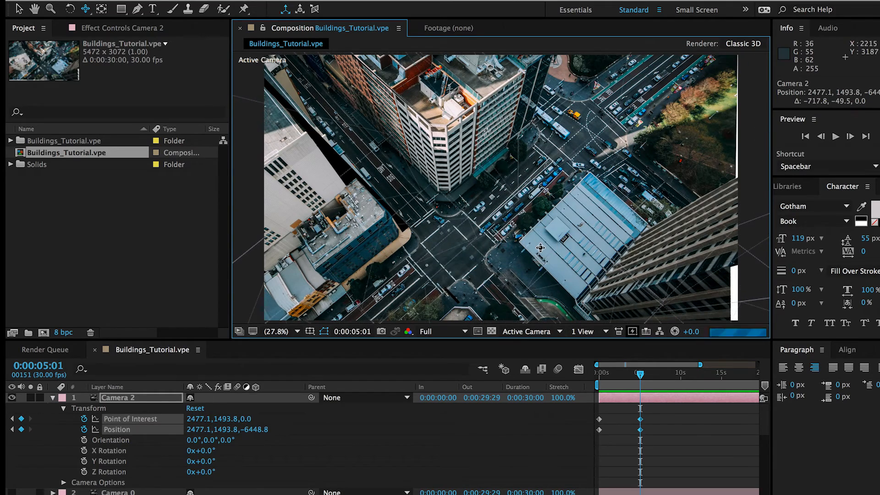
pyautogui.press('c')
pyautogui.moveTo(472, 259); pyautogui.dragTo(466, 168)
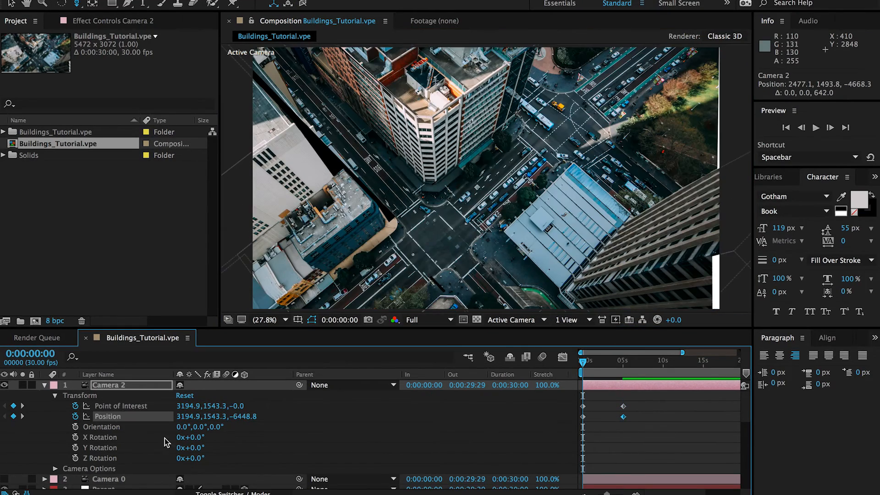
# Set an Orientation keyframe for Camera 2 at 0:00:00:00 and rotate the camera slightly at 0:00:05:01
pyautogui.click(76, 426)
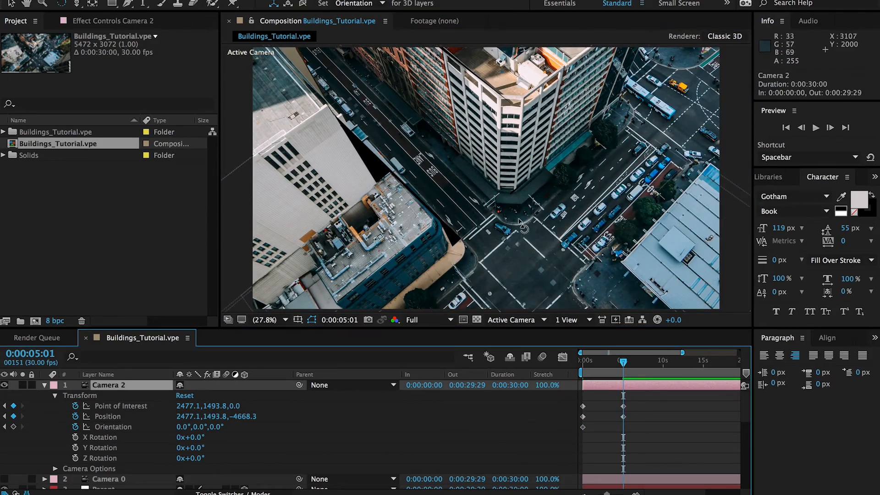
pyautogui.moveTo(516, 236); pyautogui.dragTo(514, 226)
# End the work area at 0:00:05:01 and preview the Camera 2 animation
pyautogui.press('n')
pyautogui.press('space')
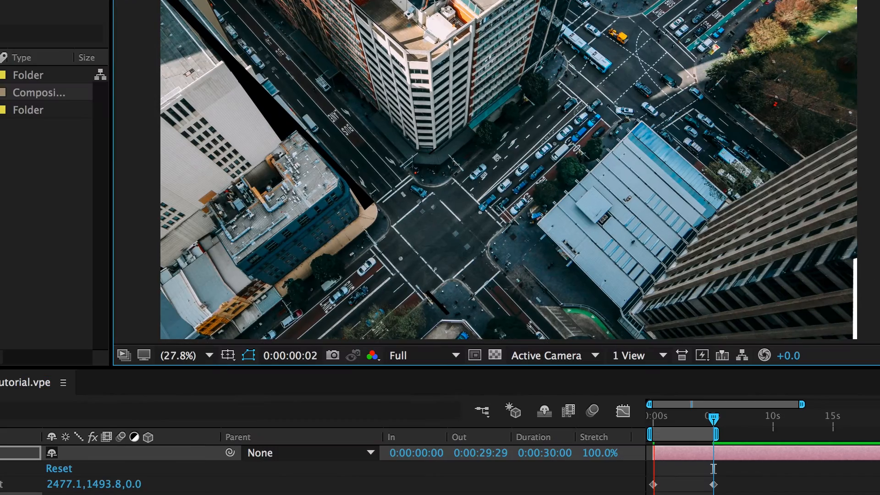